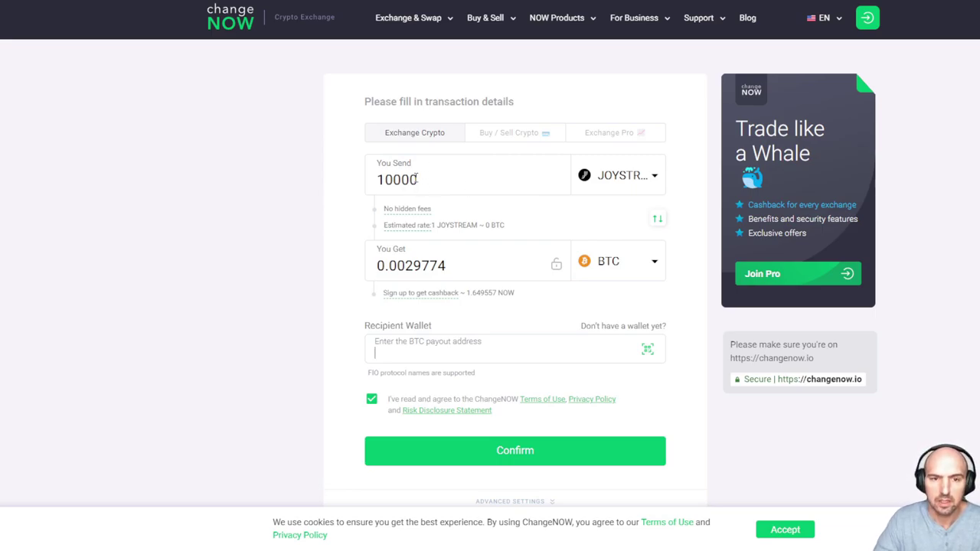
Replace the 10000 JOYSTREAM send amount with 335
left_click_drag(423, 178, 366, 177)
key("BackSpace")
type("1")
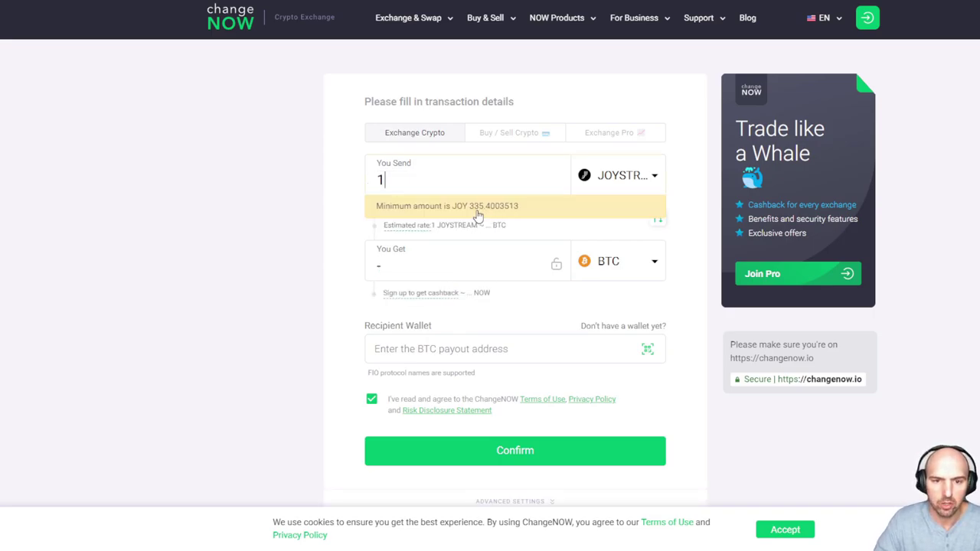
left_click_drag(423, 185, 375, 178)
type("33")
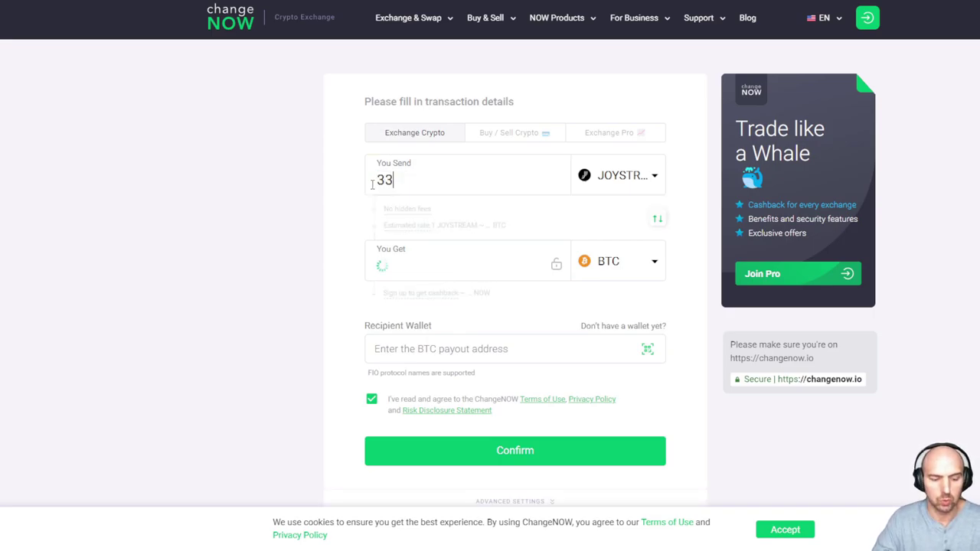
type("5")
Try BNB, then BUSD as the currency to receive
left_click(643, 263)
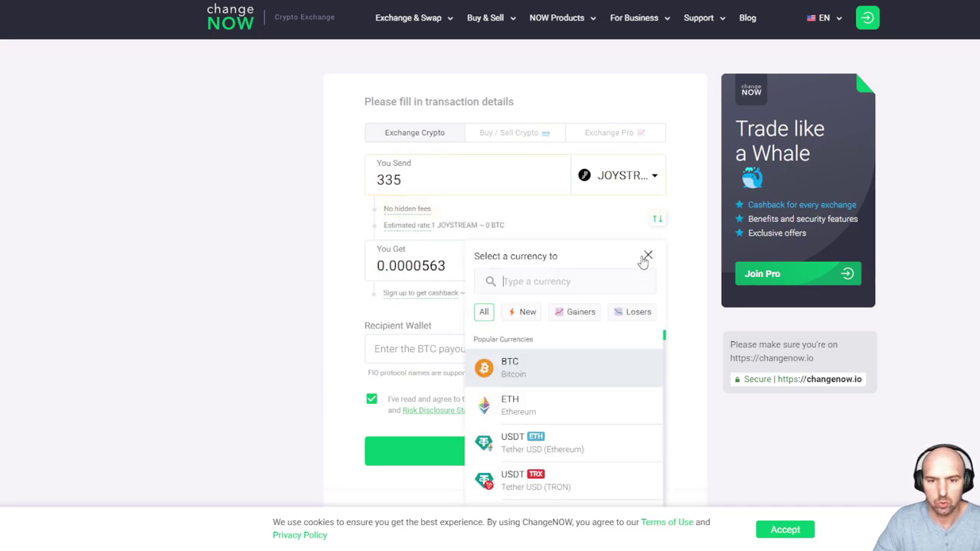
scroll(591, 444, "down", 2)
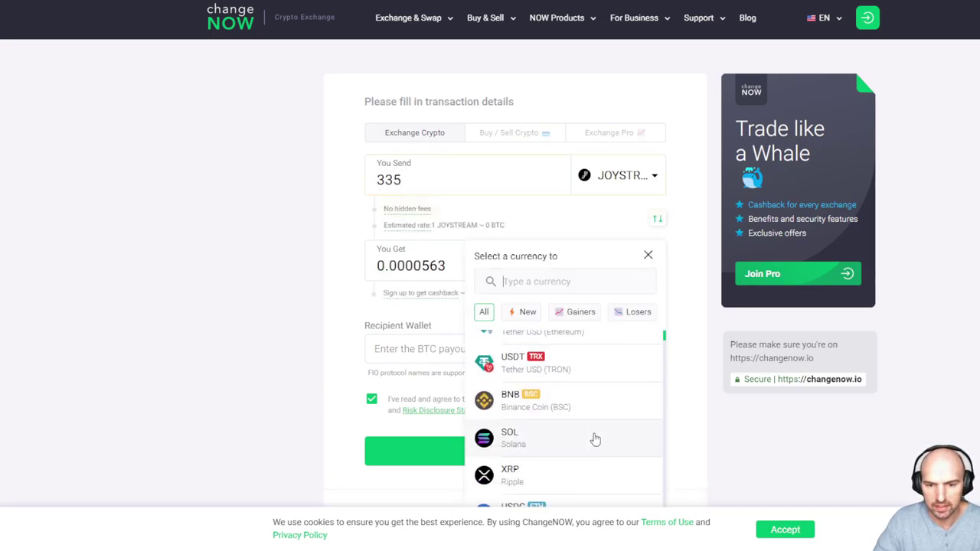
left_click(587, 411)
left_click(617, 263)
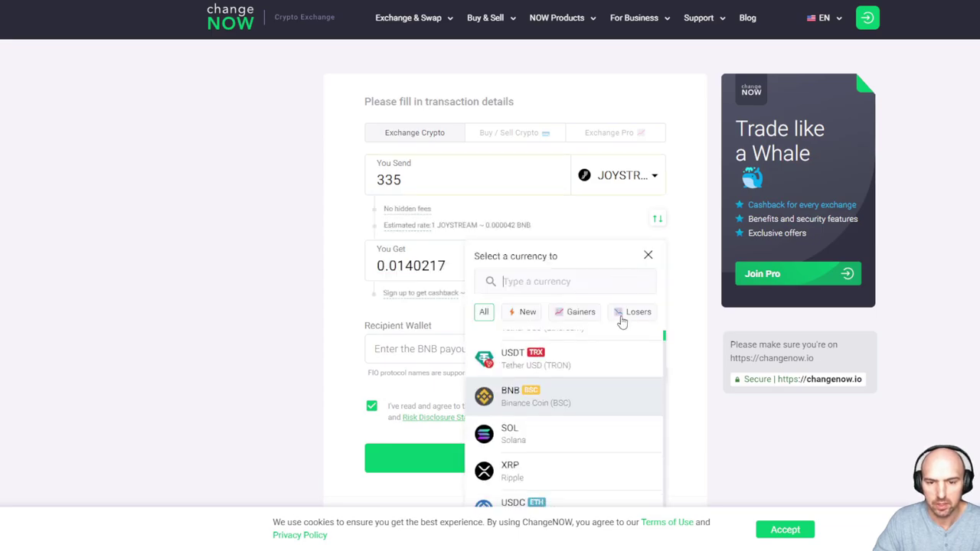
scroll(620, 353, "down", 2)
scroll(615, 371, "down", 2)
scroll(614, 372, "up", 2)
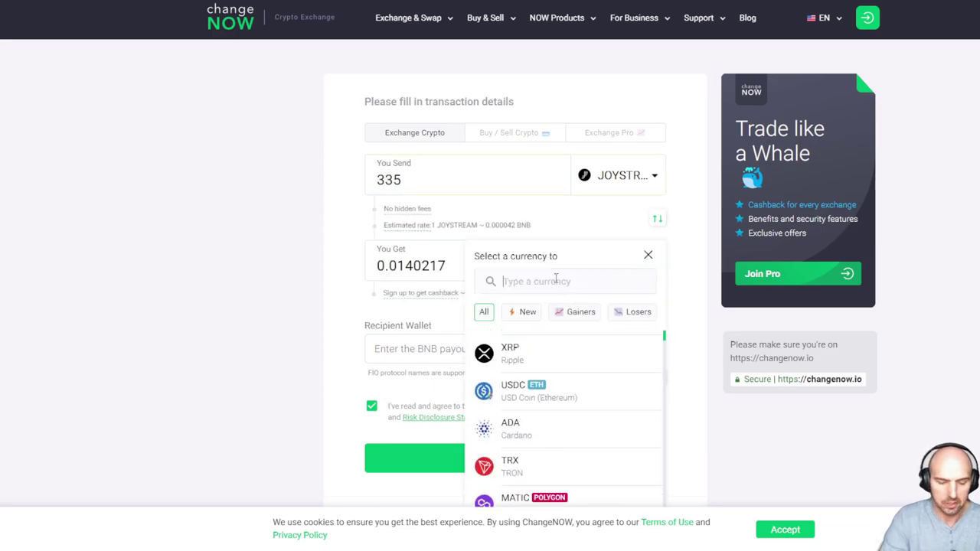
type("busd")
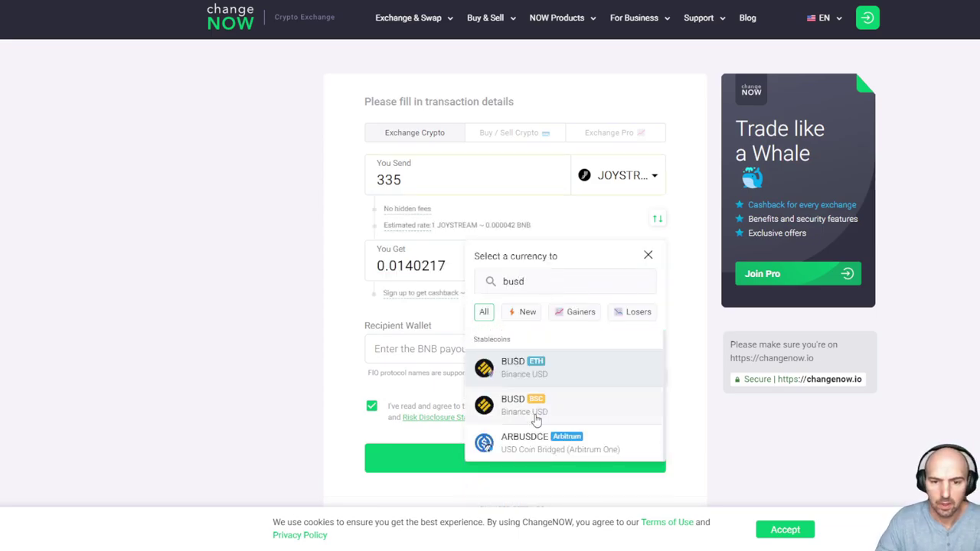
left_click(568, 411)
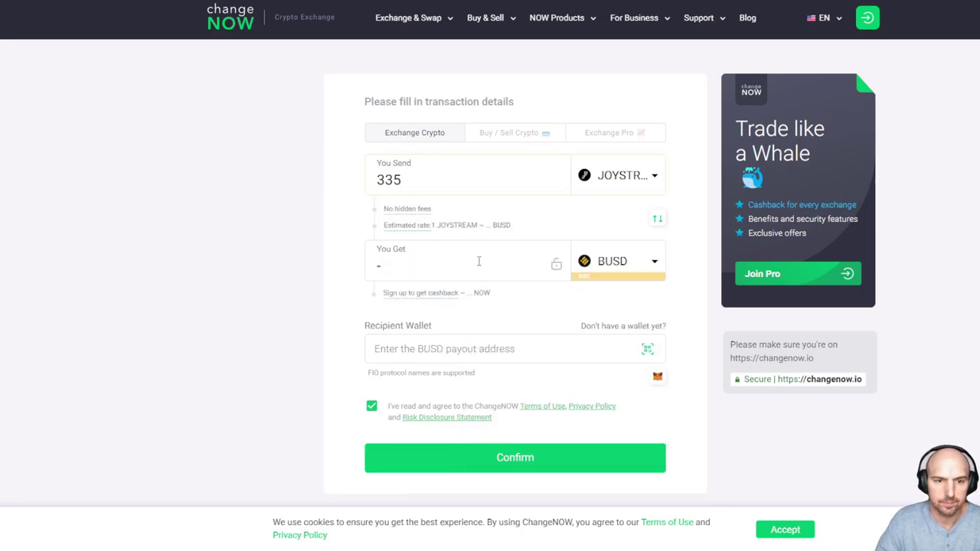
Set the receive currency back to BTC for about 0.0000563 BTC
left_click(429, 185)
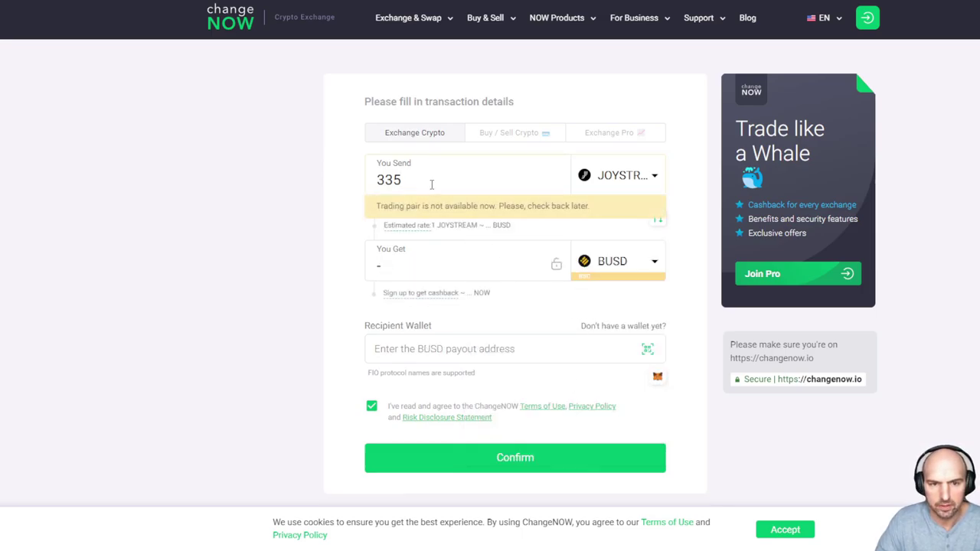
left_click_drag(431, 185, 365, 178)
left_click(654, 263)
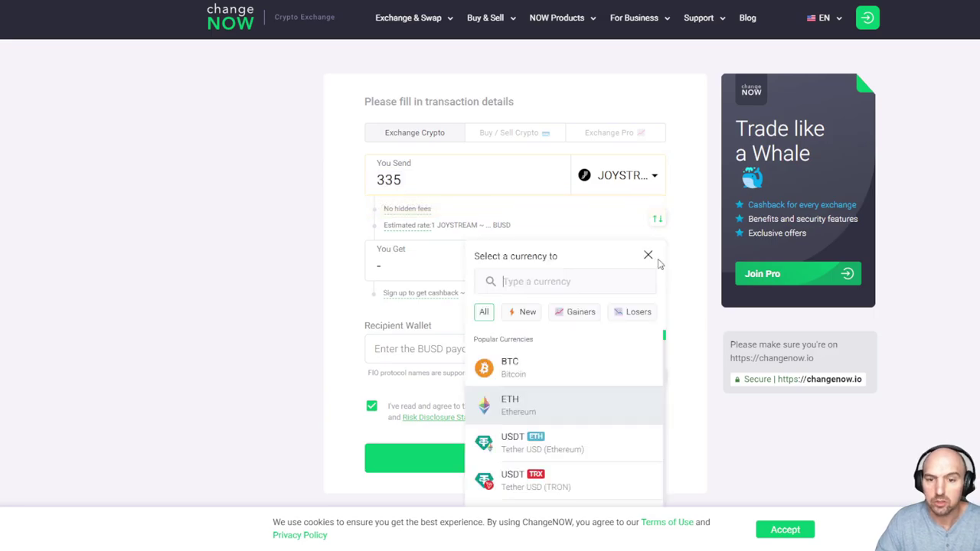
left_click(560, 362)
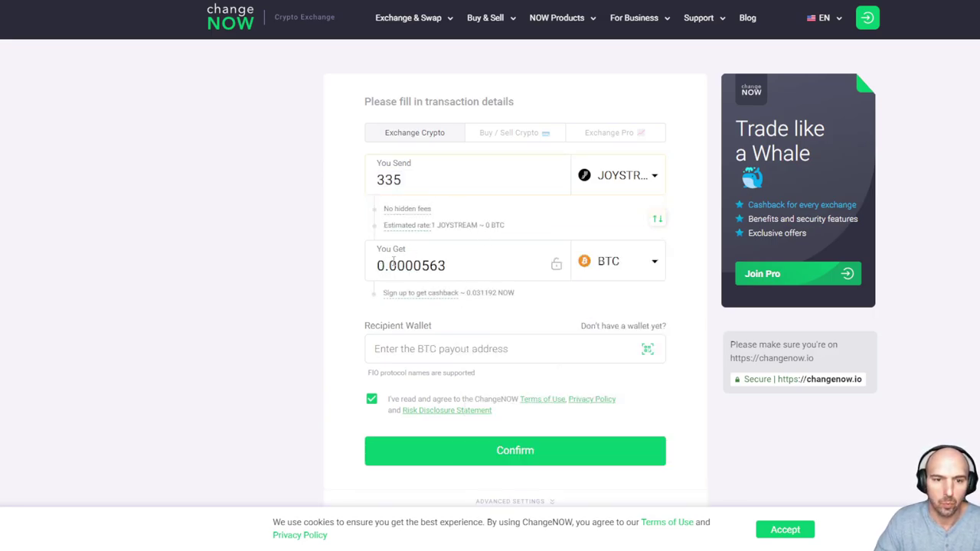
Copy the 0.0000563 BTC estimate and start a web search for 'btc change'
left_click_drag(389, 265, 465, 262)
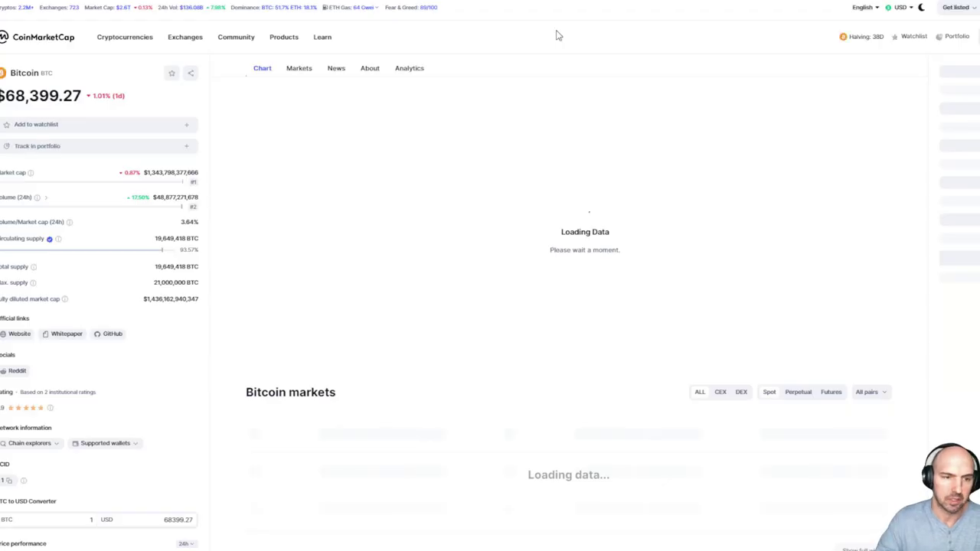
type("btc")
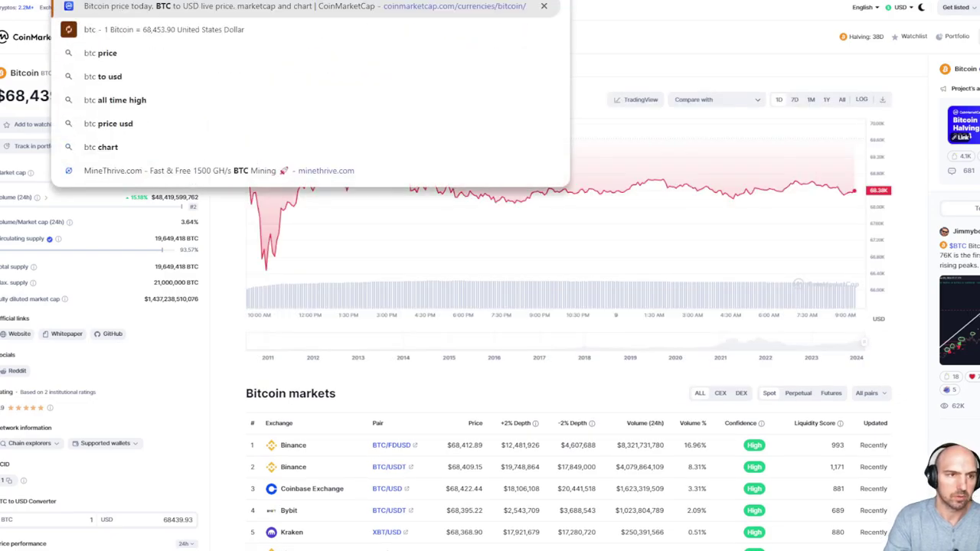
type(" change")
Enter 0.0000563 in Google's BTC converter, showing about 3.85 USD
key("Return")
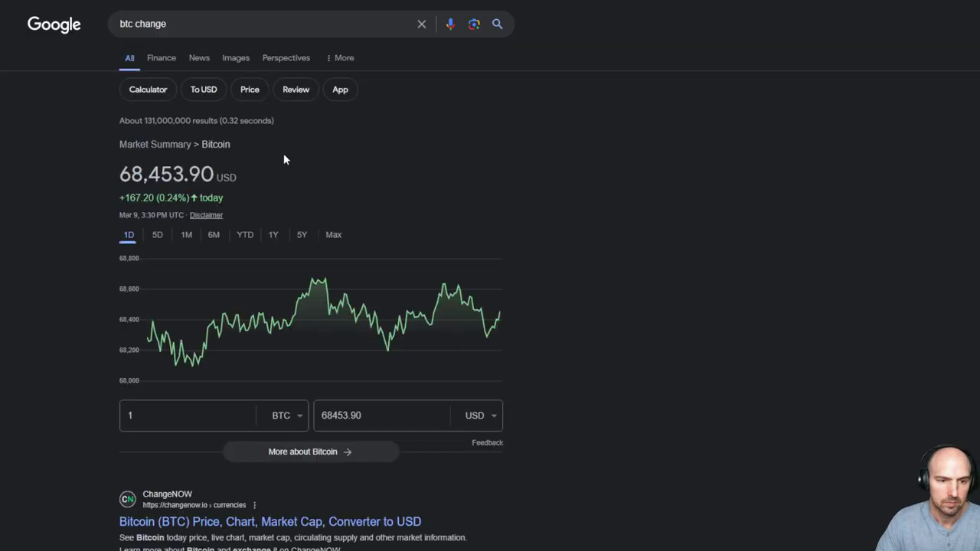
left_click(247, 414)
type("0000563")
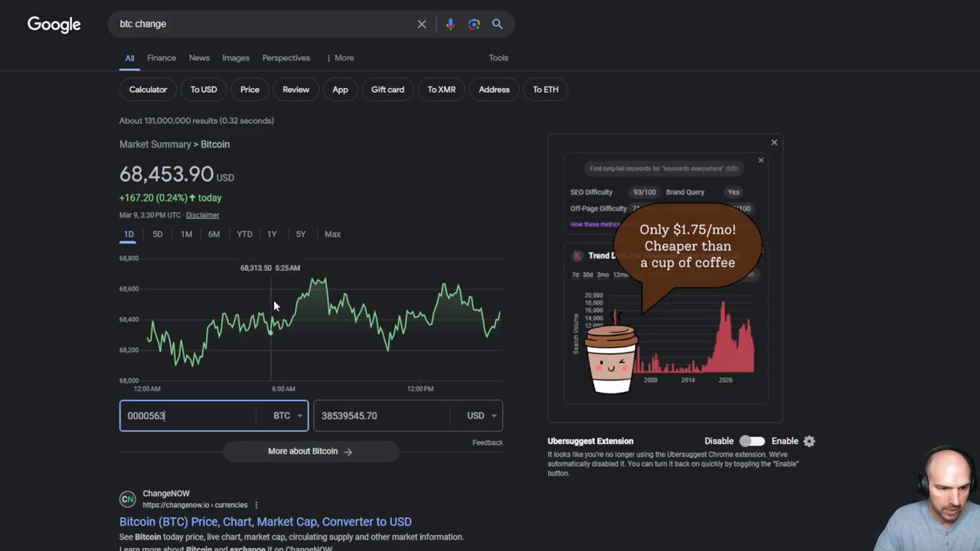
left_click(405, 174)
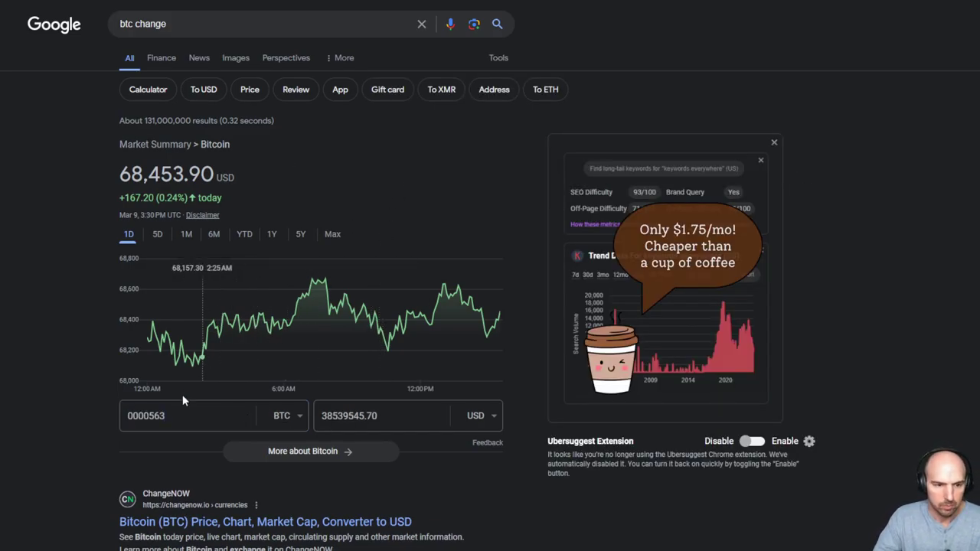
left_click(122, 415)
type(".")
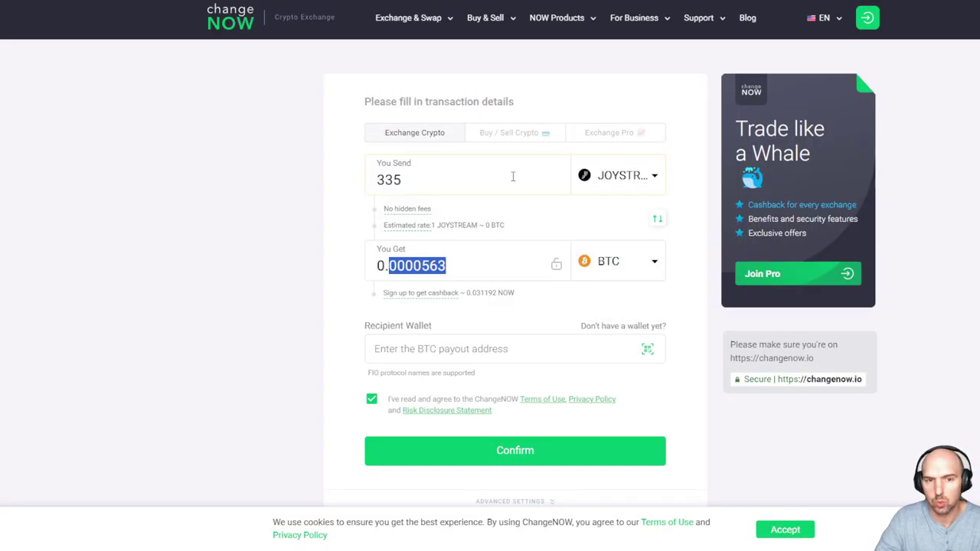
Note Joystream's $0.021 price, then return to ChangeNOW's You Send field
left_click(510, 176)
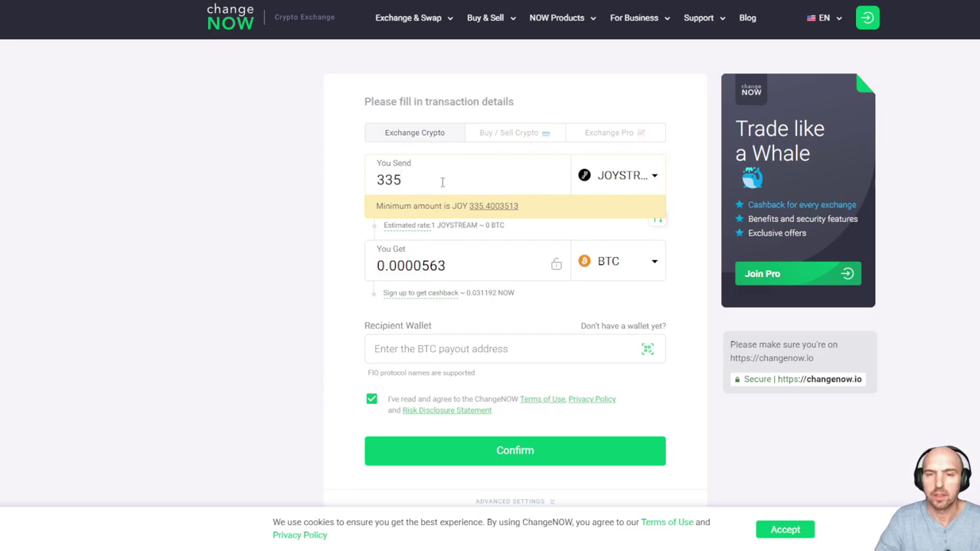
Set the send amount to 10000 JOYSTREAM and select the 0.002978 BTC estimate digits
left_click_drag(442, 180, 366, 178)
type("10000")
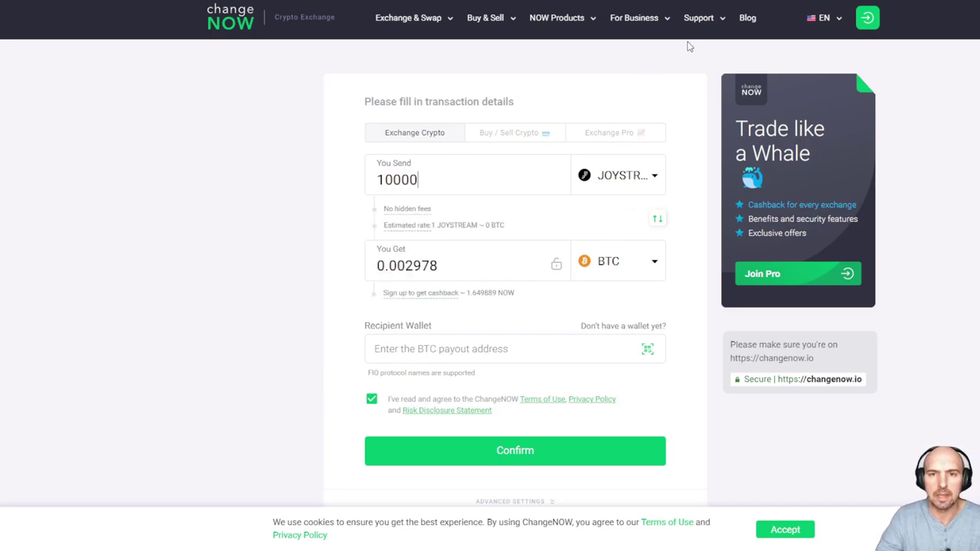
left_click_drag(438, 265, 377, 262)
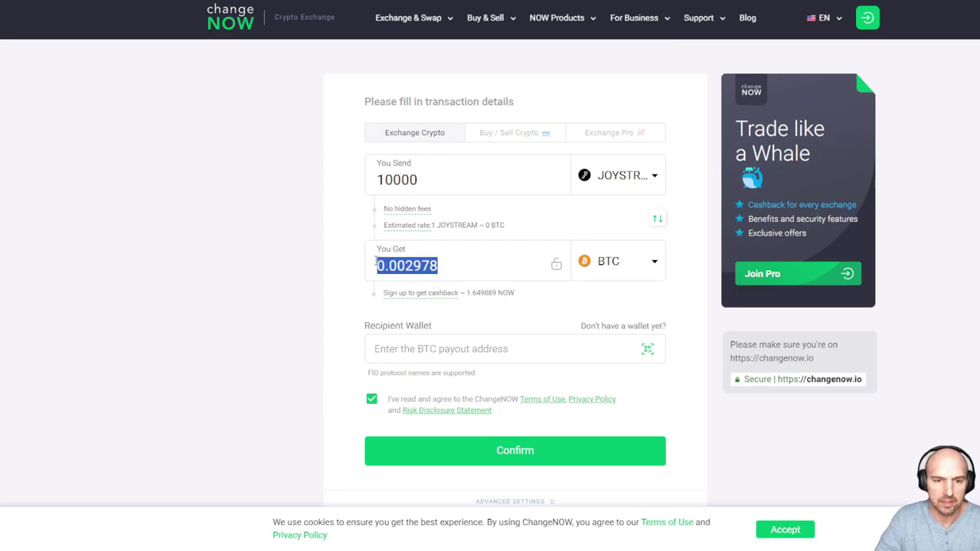
left_click(465, 264)
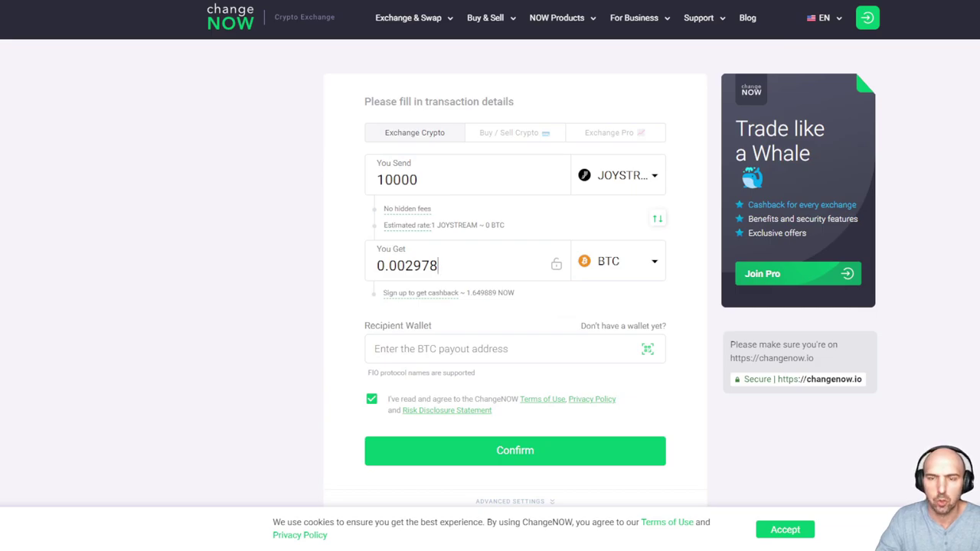
left_click_drag(438, 266, 387, 268)
key("ctrl+c")
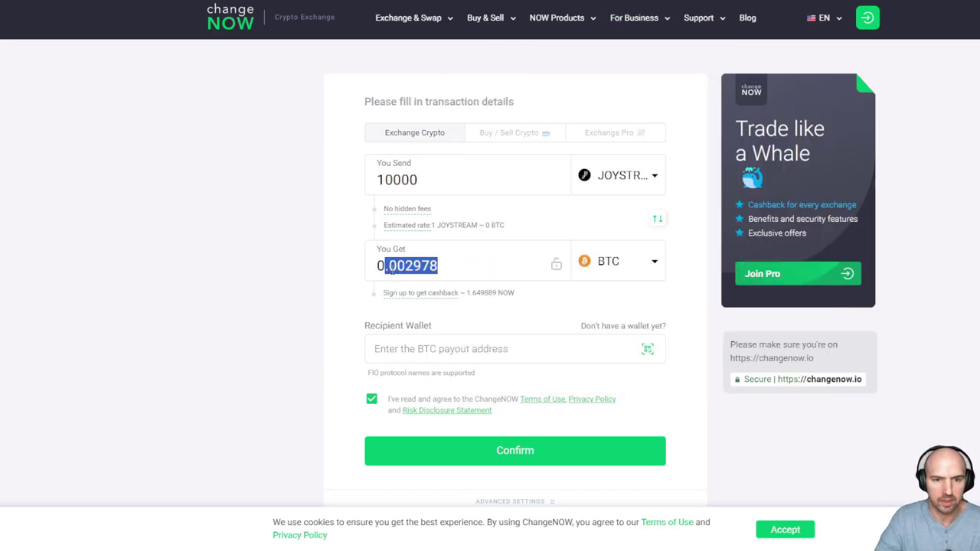
left_click_drag(450, 265, 389, 265)
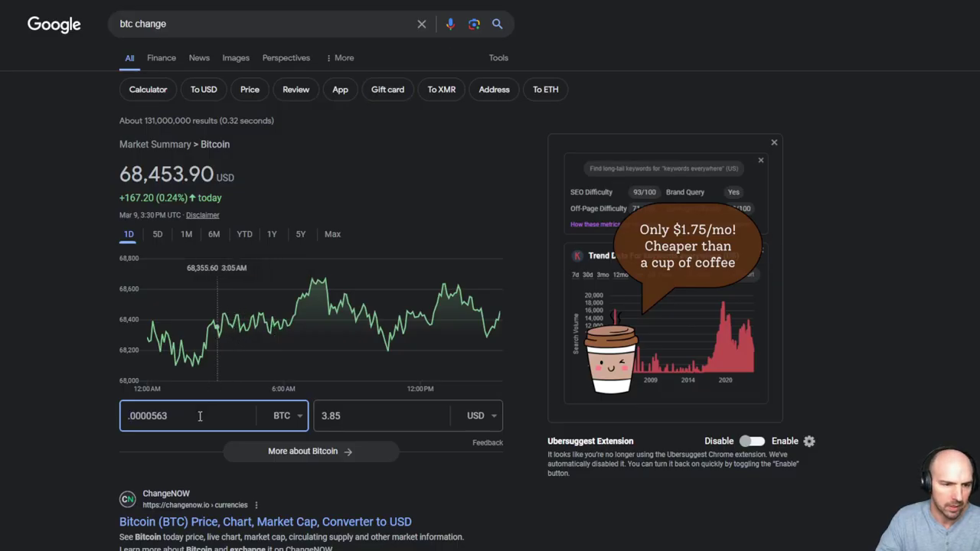
Paste 002978 into Google's BTC converter with a leading decimal point, giving about 203.96 USD
key("ctrl+v")
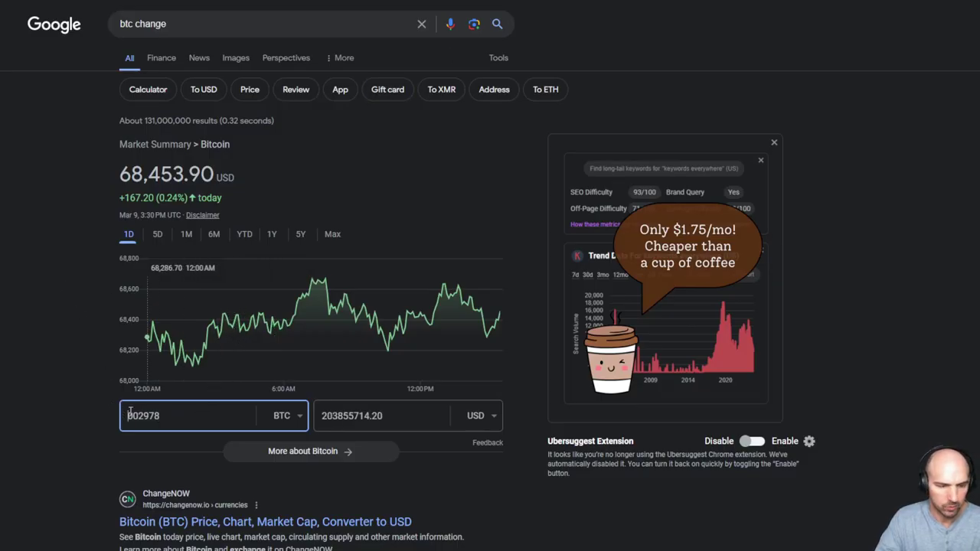
type(".")
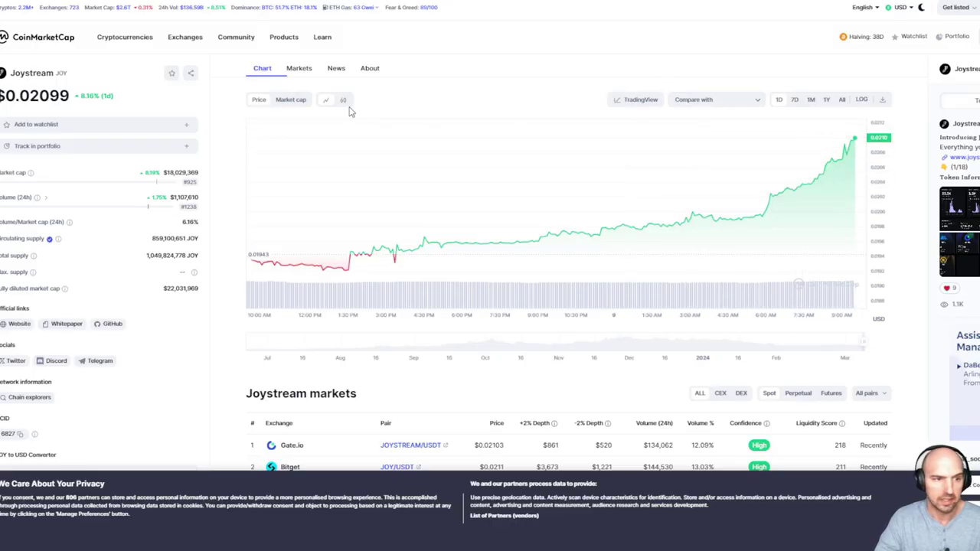
Highlight Joystream's one-day price change and review the studio payments page earnings
left_click_drag(79, 96, 115, 95)
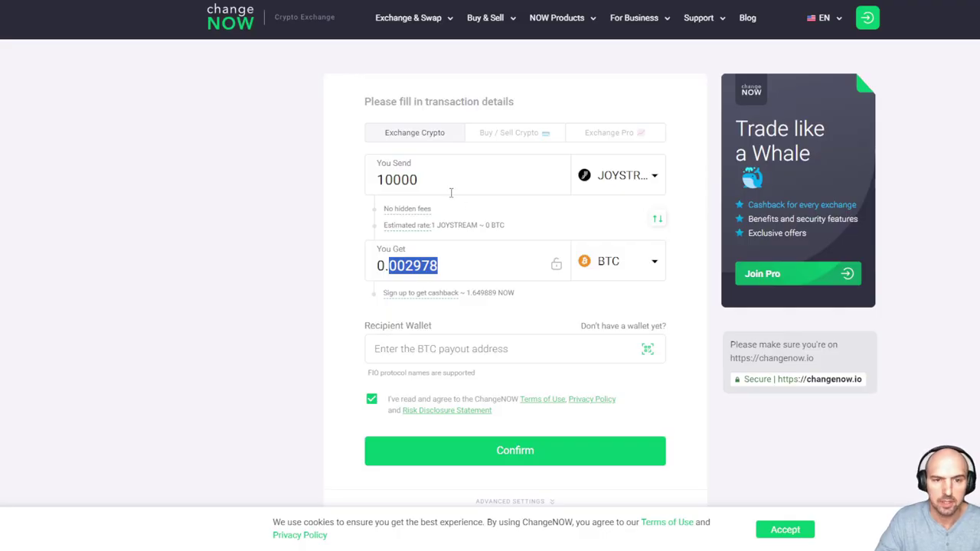
Paste the BTC payout address as Recipient Wallet and confirm the 10000 JOYSTREAM swap
left_click(451, 192)
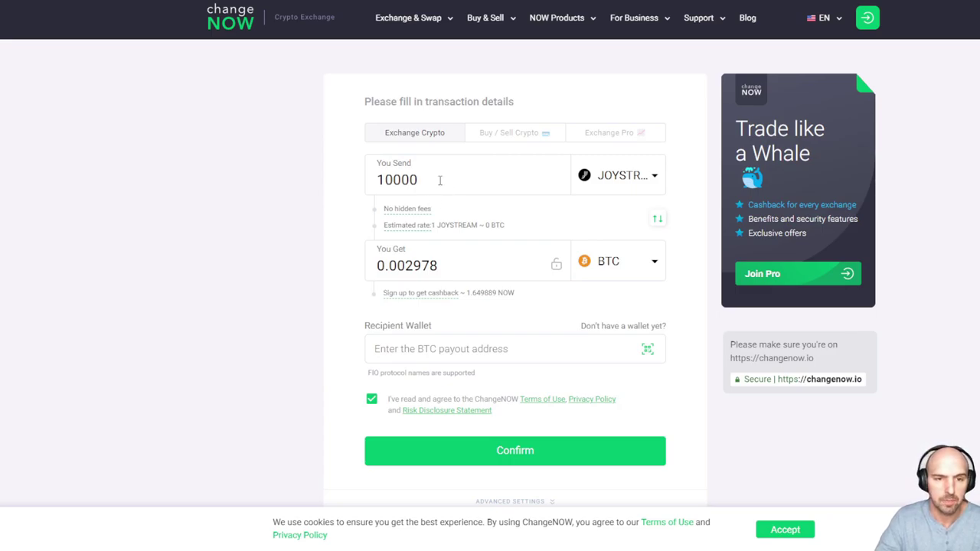
left_click_drag(440, 180, 383, 181)
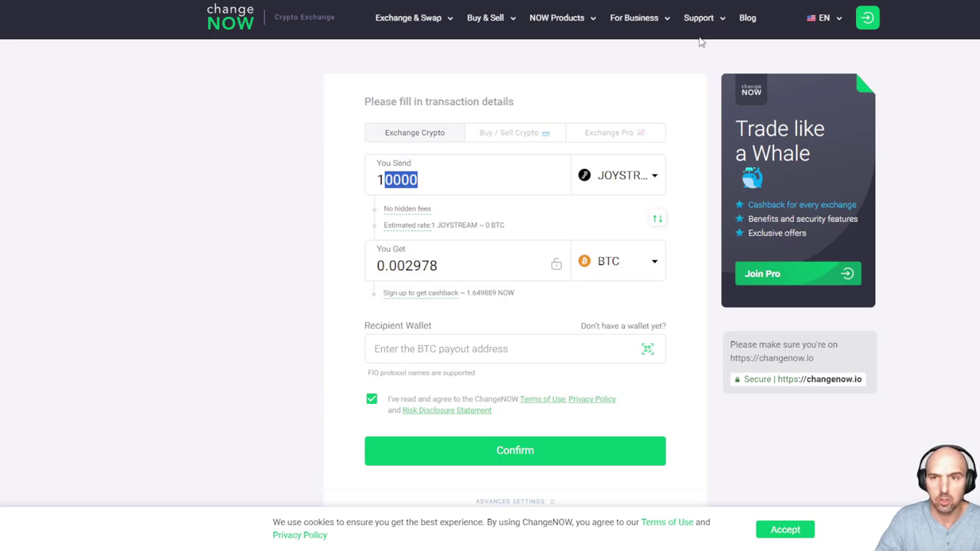
left_click(438, 345)
type("002978")
key("ctrl+a")
key("ctrl+v")
left_click(468, 443)
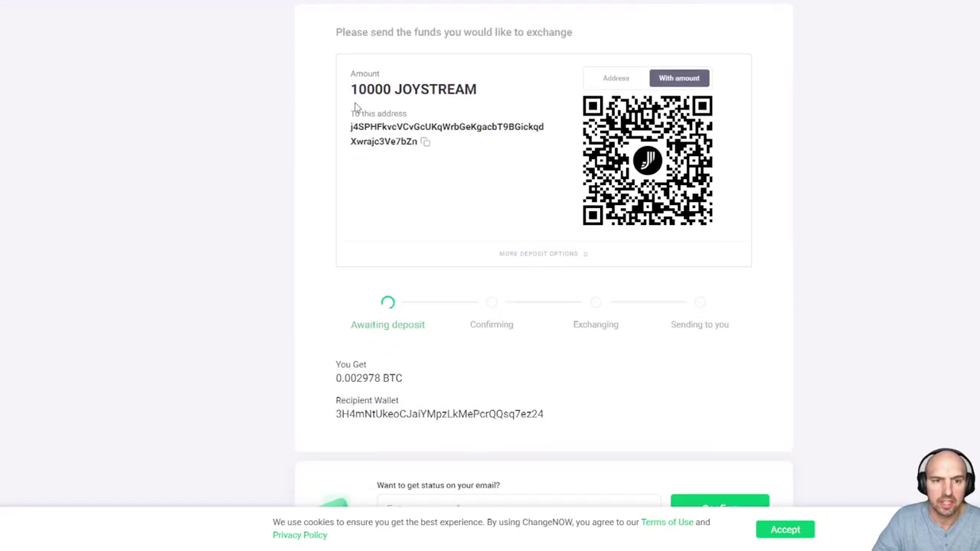
Highlight the 10000 JOYSTREAM deposit amount, copy the deposit address, and check You Get
left_click_drag(350, 89, 504, 92)
left_click(356, 132)
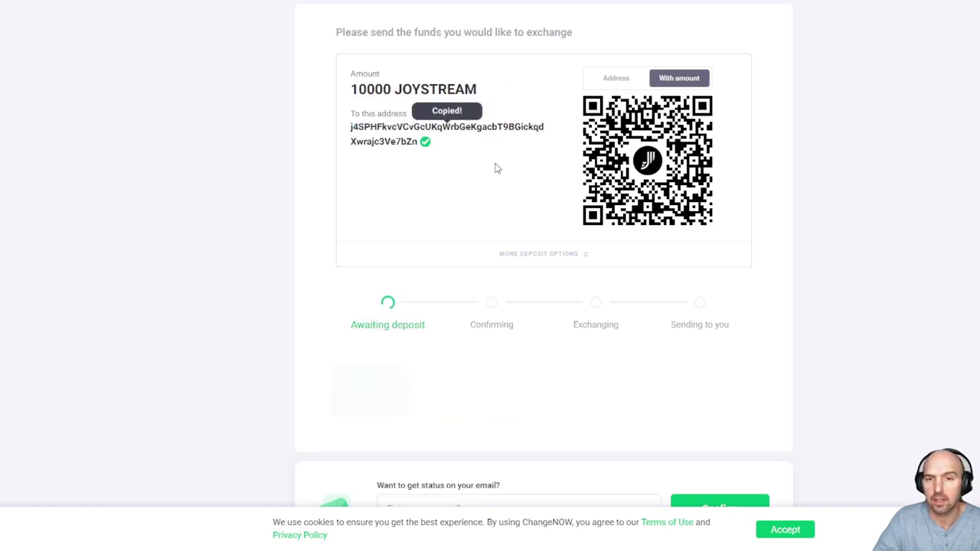
scroll(495, 164, "down", 1)
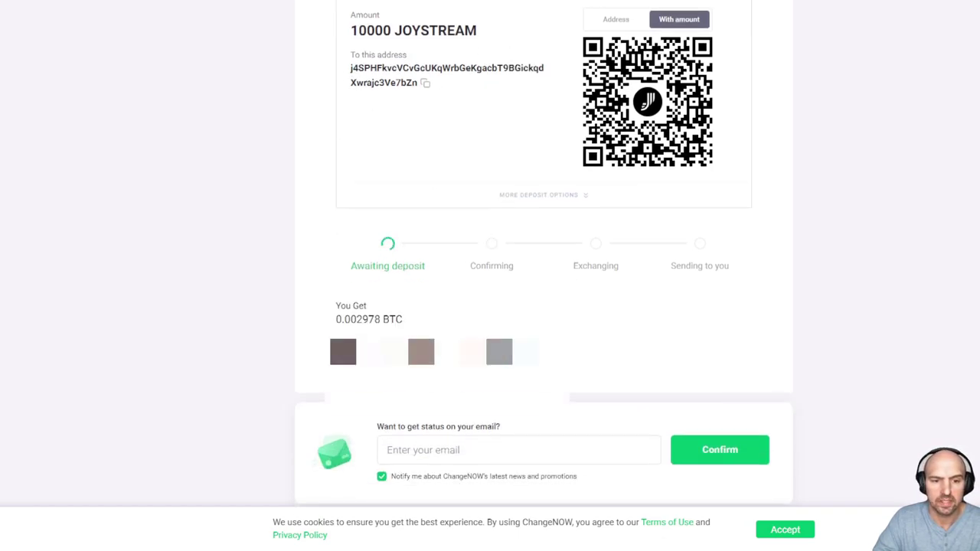
scroll(573, 361, "up", 1)
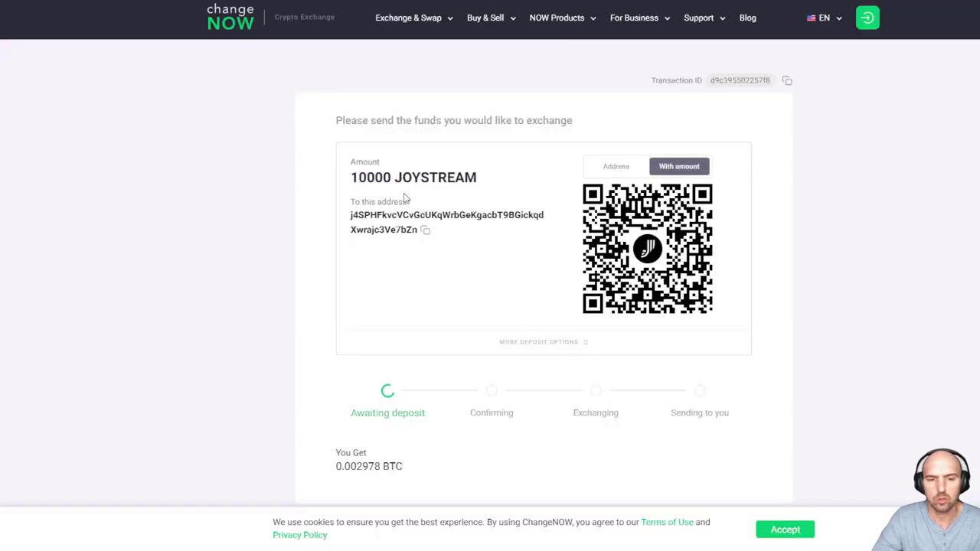
scroll(406, 197, "down", 1)
scroll(406, 196, "up", 1)
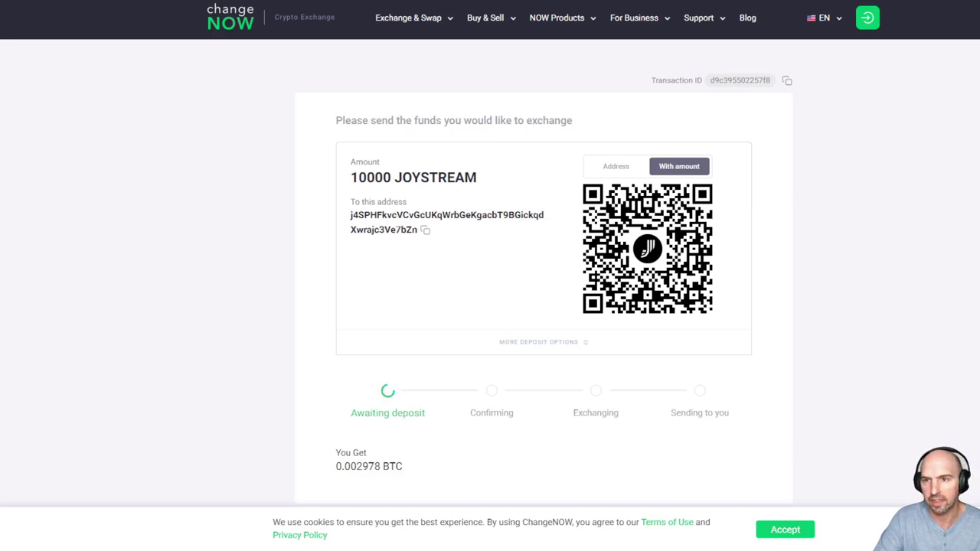
Highlight Trustpilot's 9,726 total reviews and ChangeNOW's 4.6 rating
scroll(824, 197, "down", 2)
scroll(853, 197, "down", 10)
scroll(853, 197, "down", 5)
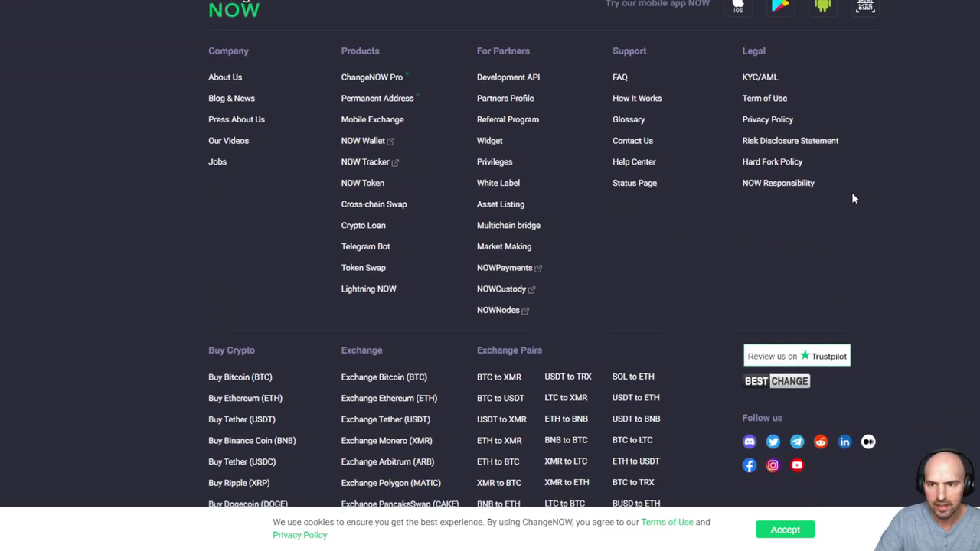
scroll(765, 188, "down", 1)
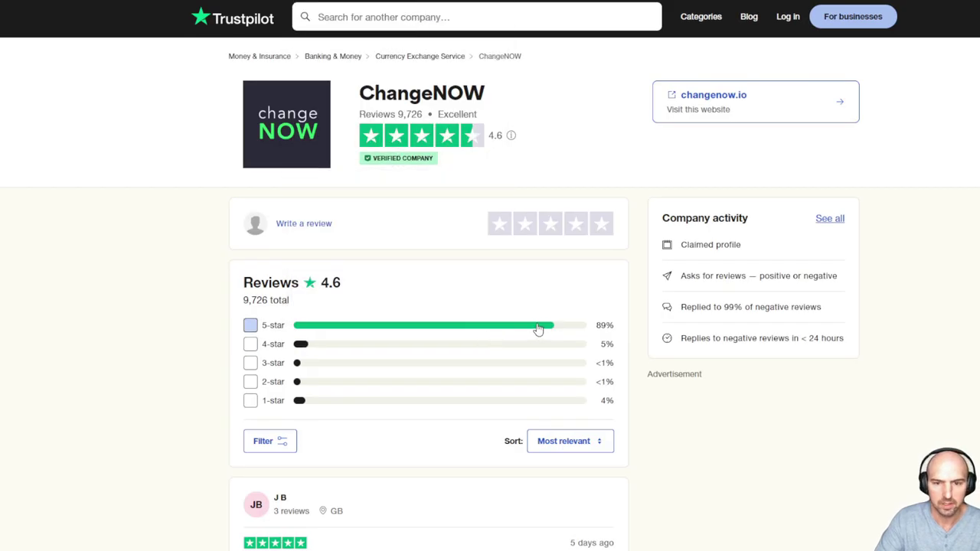
left_click_drag(244, 301, 284, 304)
left_click_drag(493, 139, 536, 141)
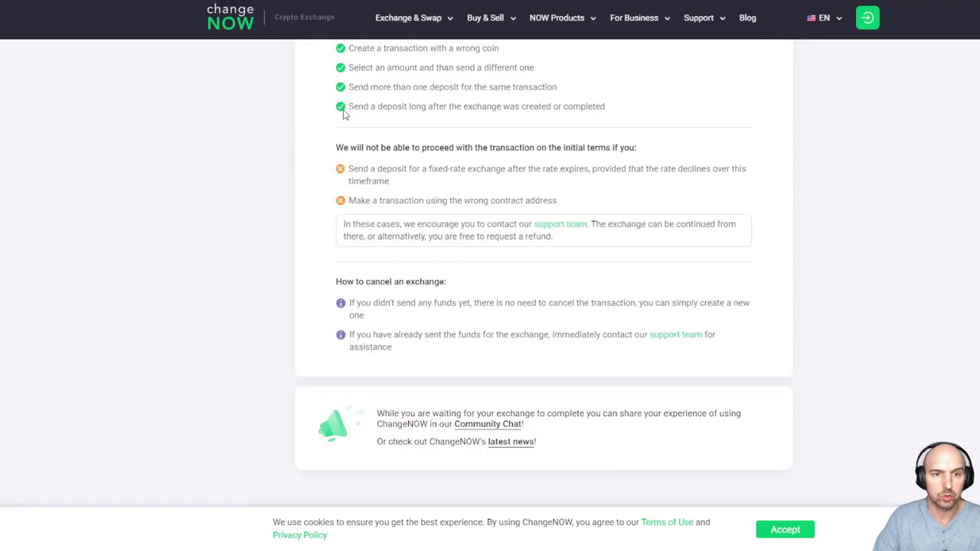
Scroll through the currencies table listing Bitcoin, Ethereum and its network variants
scroll(252, 14, "up", 2)
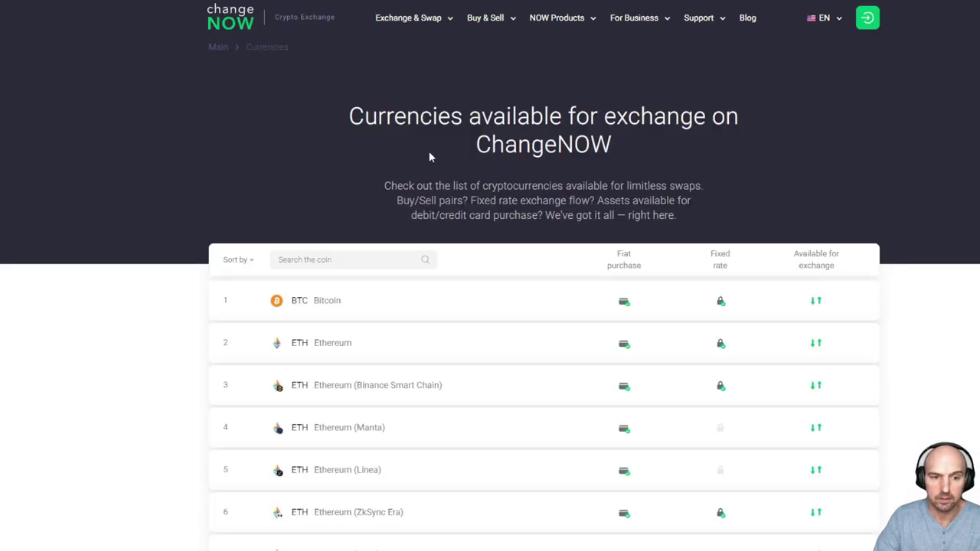
scroll(329, 184, "down", 3)
mouse_move(475, 385)
scroll(475, 222, "down", 2)
scroll(475, 222, "down", 4)
scroll(476, 222, "down", 5)
scroll(475, 223, "down", 4)
scroll(475, 222, "up", 5)
scroll(475, 223, "up", 7)
scroll(476, 223, "up", 5)
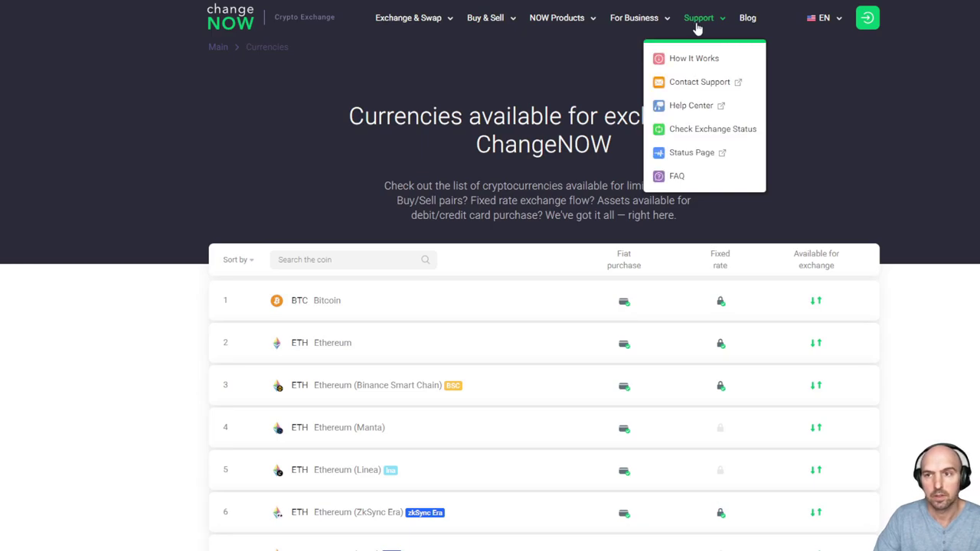
Return to the homepage and browse the send-currency list, closing it without changes
left_click(241, 21)
left_click(823, 136)
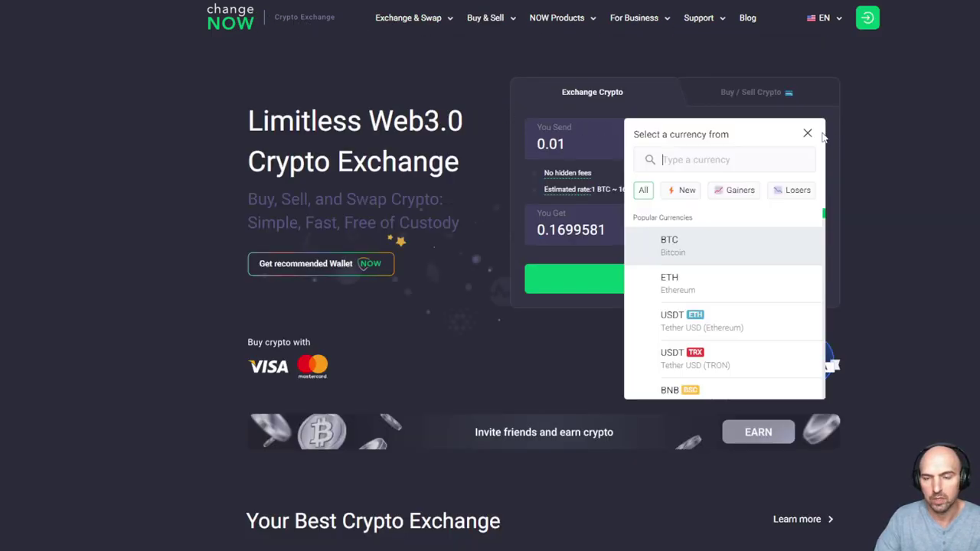
scroll(737, 276, "down", 2)
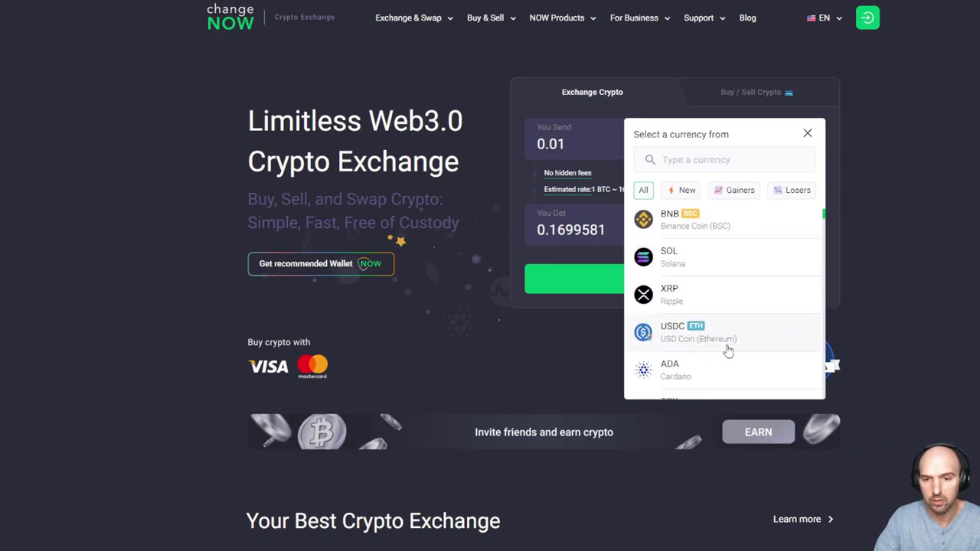
scroll(735, 345, "down", 1)
scroll(746, 291, "down", 2)
scroll(746, 290, "down", 1)
scroll(748, 292, "up", 3)
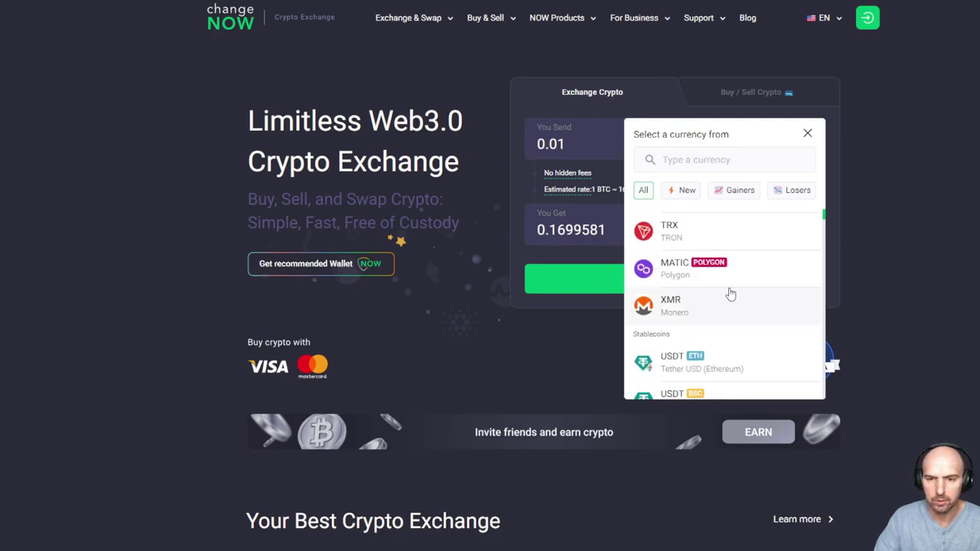
scroll(730, 295, "down", 1)
scroll(730, 294, "up", 1)
scroll(730, 294, "down", 2)
scroll(730, 294, "down", 1)
scroll(730, 294, "down", 1)
scroll(730, 294, "down", 1)
scroll(730, 294, "down", 2)
scroll(731, 294, "down", 1)
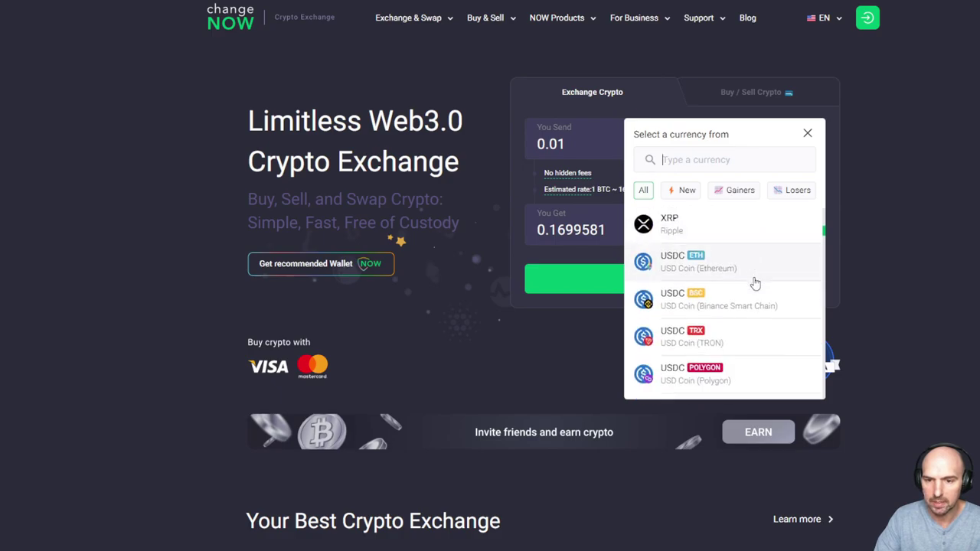
scroll(755, 282, "down", 2)
scroll(755, 282, "down", 2)
scroll(755, 283, "down", 2)
scroll(755, 281, "down", 2)
scroll(756, 281, "down", 2)
scroll(755, 281, "down", 2)
scroll(756, 281, "down", 2)
scroll(756, 281, "down", 2)
scroll(755, 281, "down", 2)
scroll(755, 281, "down", 2)
scroll(756, 281, "down", 2)
scroll(756, 280, "down", 2)
scroll(755, 280, "down", 2)
scroll(755, 281, "down", 2)
scroll(756, 280, "down", 2)
scroll(756, 279, "down", 2)
scroll(755, 279, "down", 2)
scroll(756, 280, "down", 2)
key("Escape")
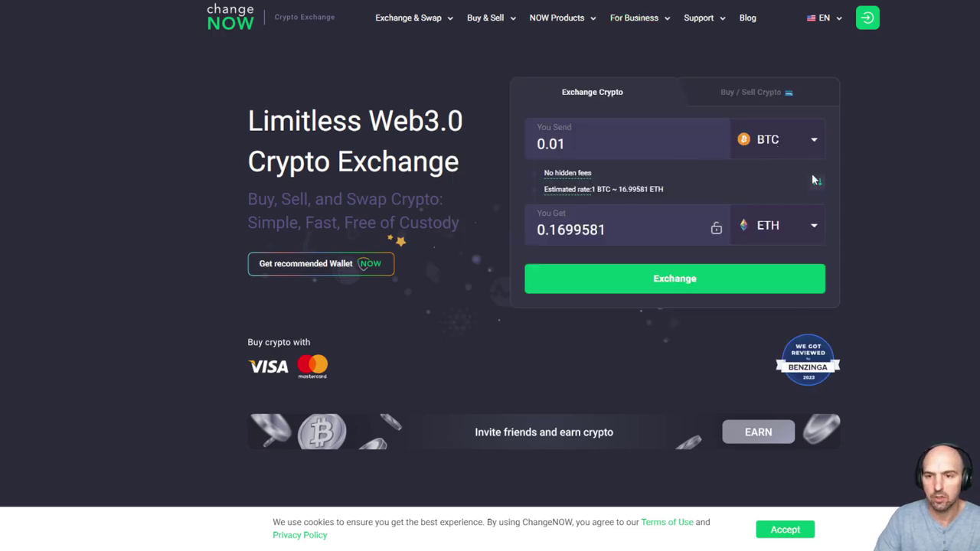
Reverse the swap direction and pick HBAR as the receive currency for 0.3 ETH
left_click(814, 183)
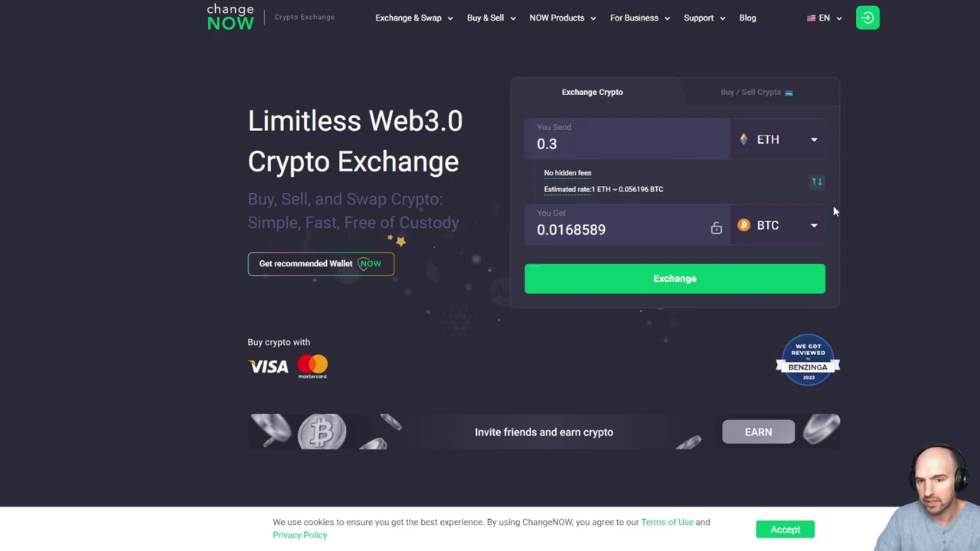
left_click(813, 225)
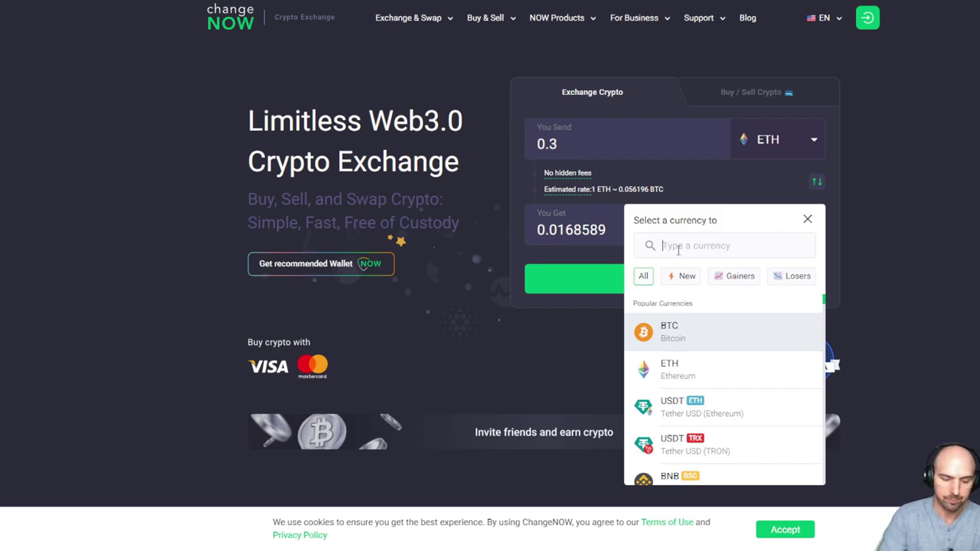
type("hbar")
left_click(686, 329)
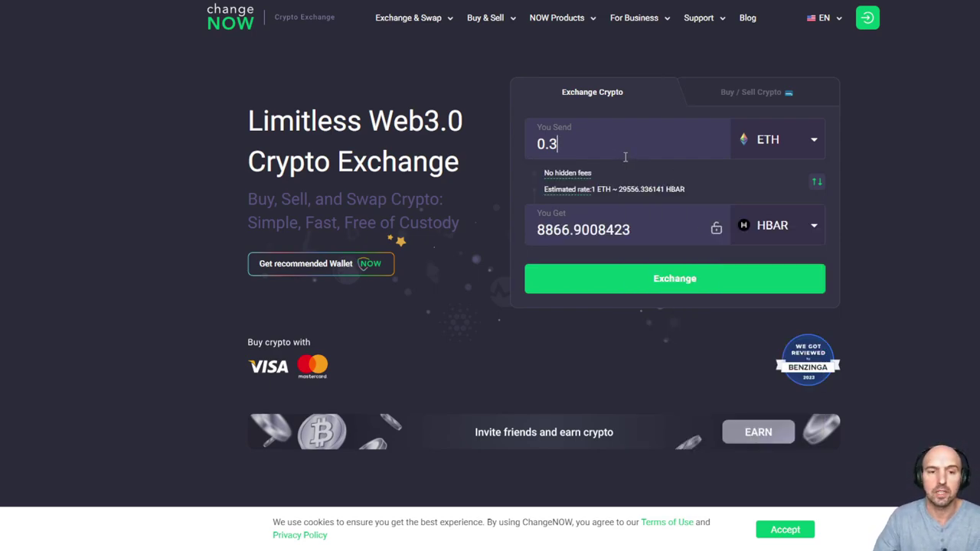
Open the HBAR transaction details and Memo field, preview Buy/Sell and Pro, then return to Exchange Crypto
left_click(662, 280)
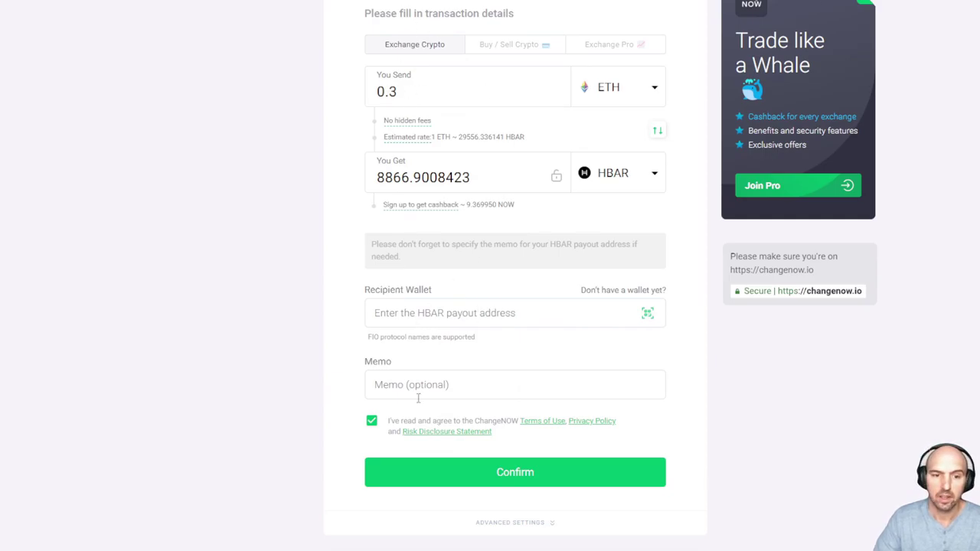
left_click(403, 375)
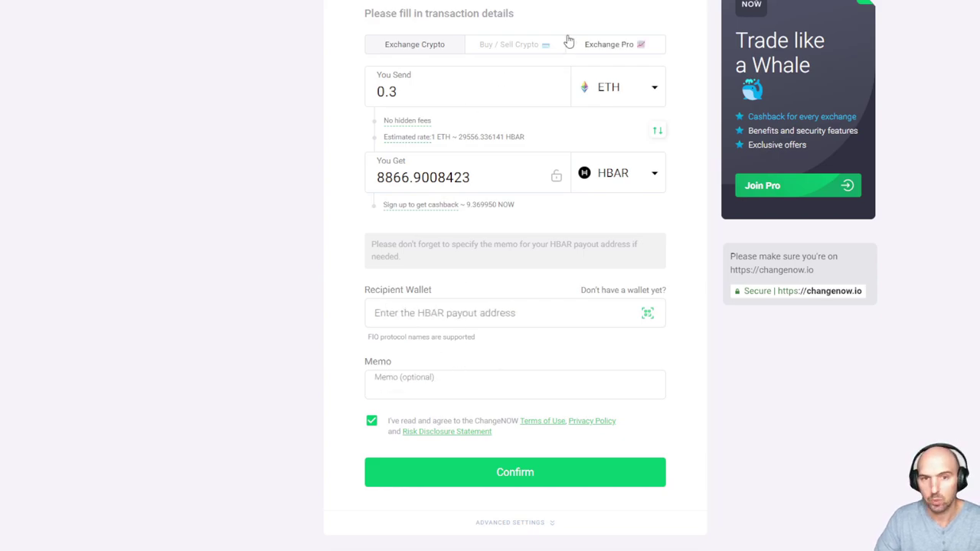
left_click(499, 46)
left_click(595, 47)
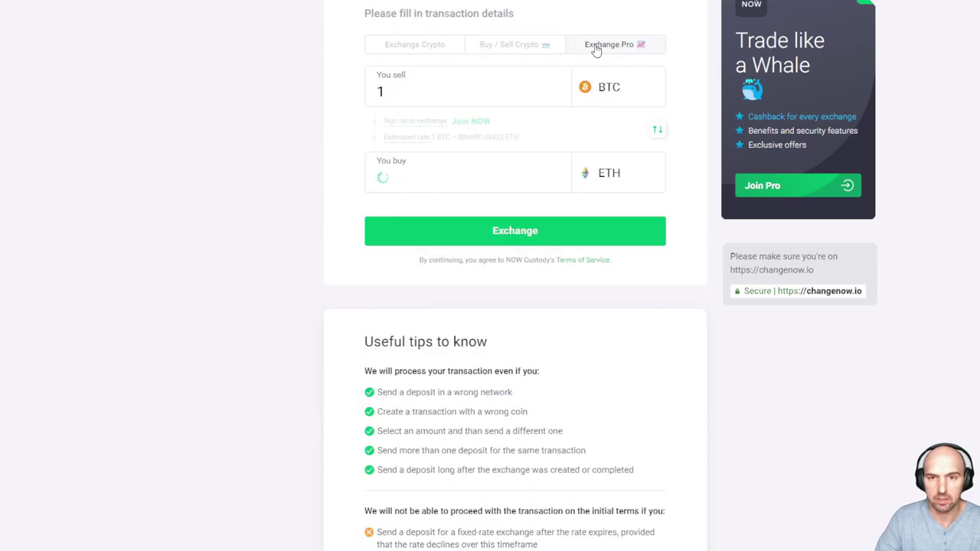
left_click(532, 46)
left_click(453, 48)
scroll(539, 153, "up", 2)
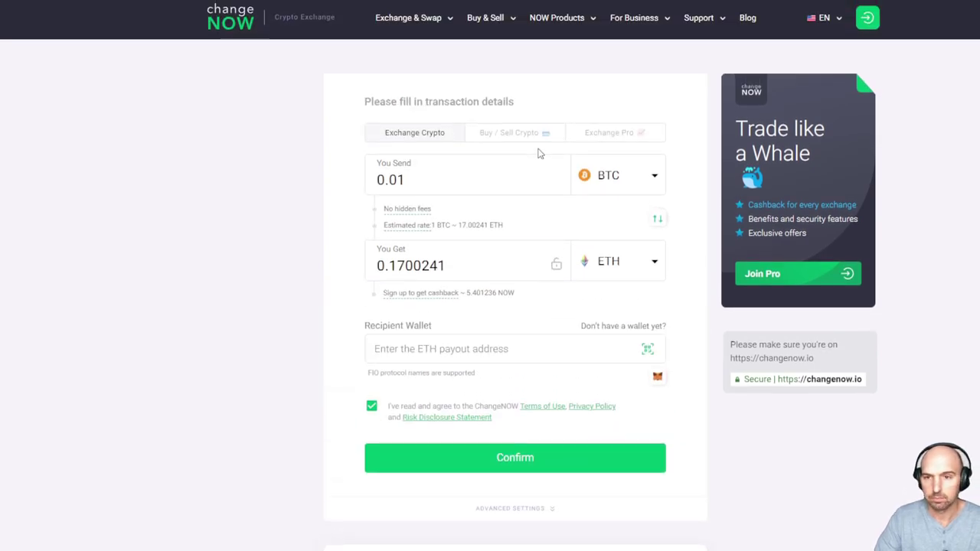